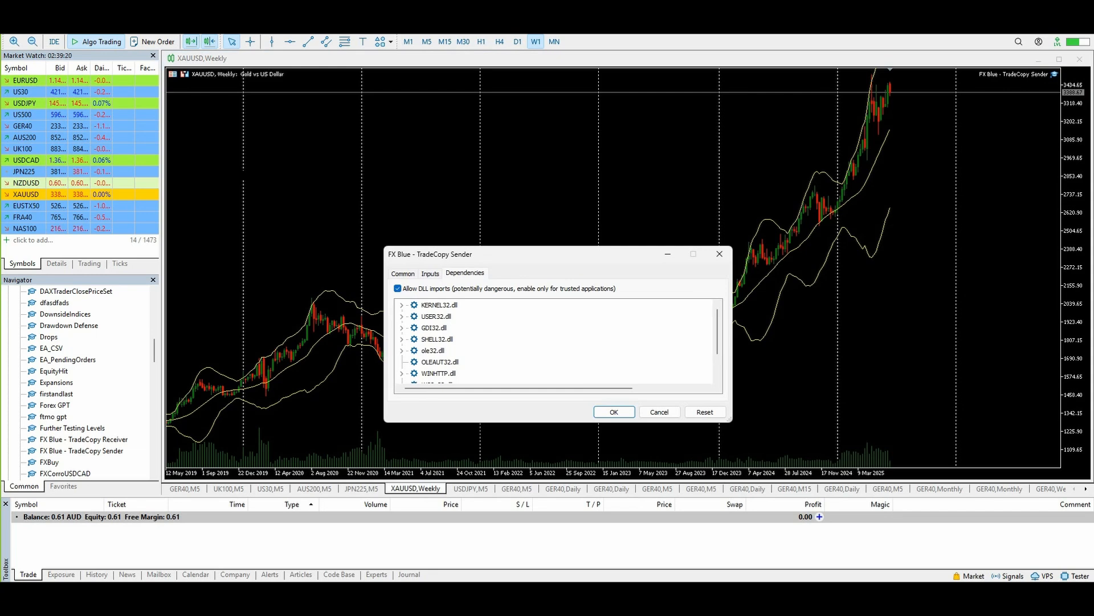
# Inspect the trade copy sender's input parameters, including the Channel value and the order-inclusion settings.
pyautogui.click(431, 274)
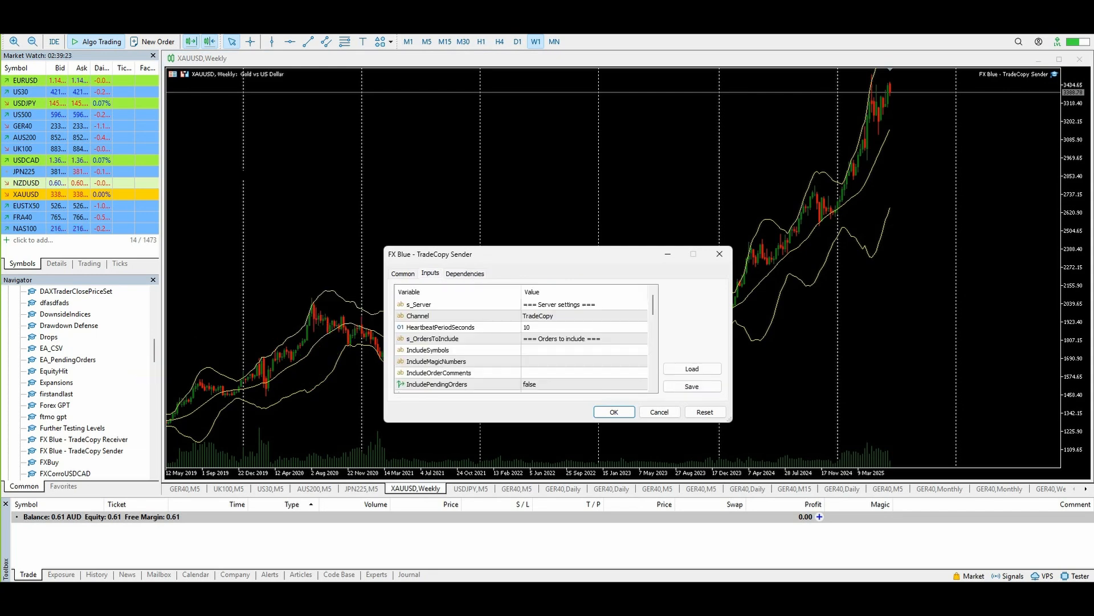
pyautogui.click(429, 316)
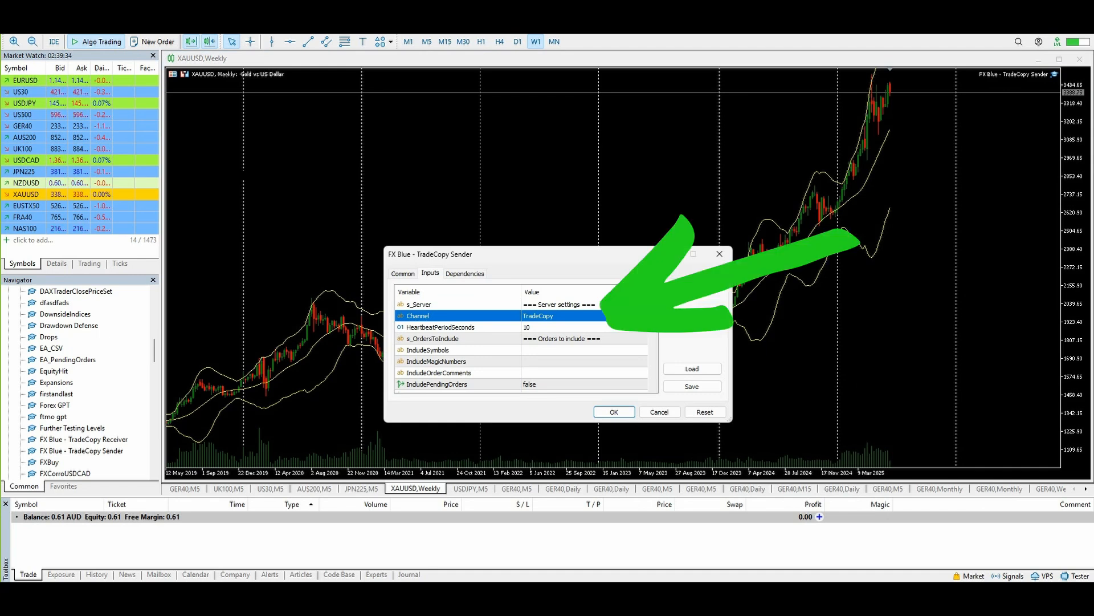
pyautogui.doubleClick(539, 316)
pyautogui.moveTo(562, 316)
pyautogui.mouseDown()
pyautogui.moveTo(524, 315)
pyautogui.moveTo(556, 316)
pyautogui.mouseUp()
pyautogui.click(555, 316)
pyautogui.click(547, 327)
pyautogui.click(538, 315)
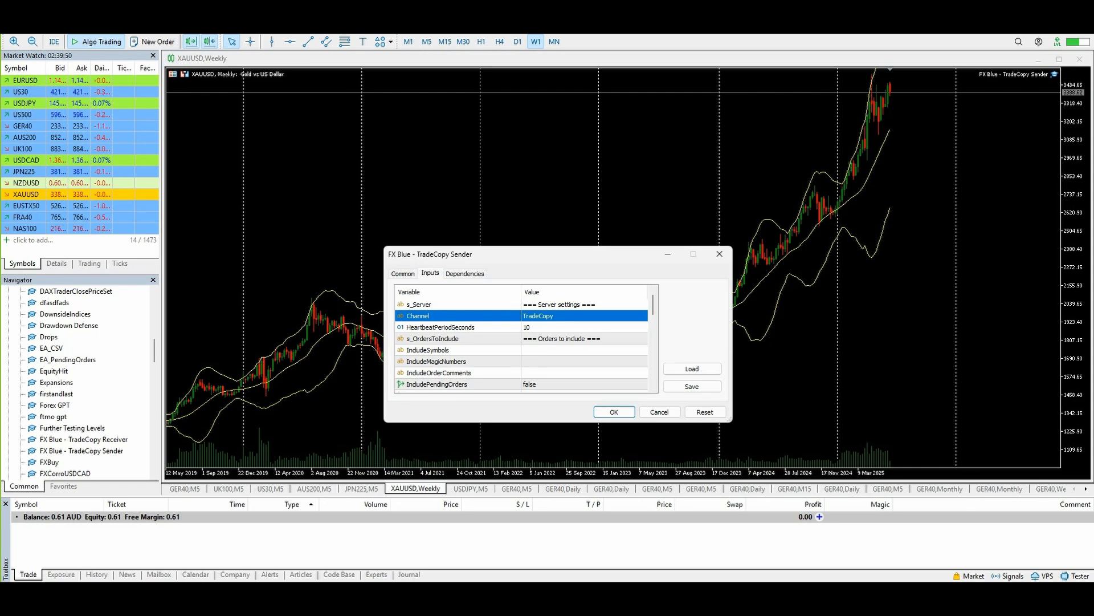
pyautogui.click(536, 350)
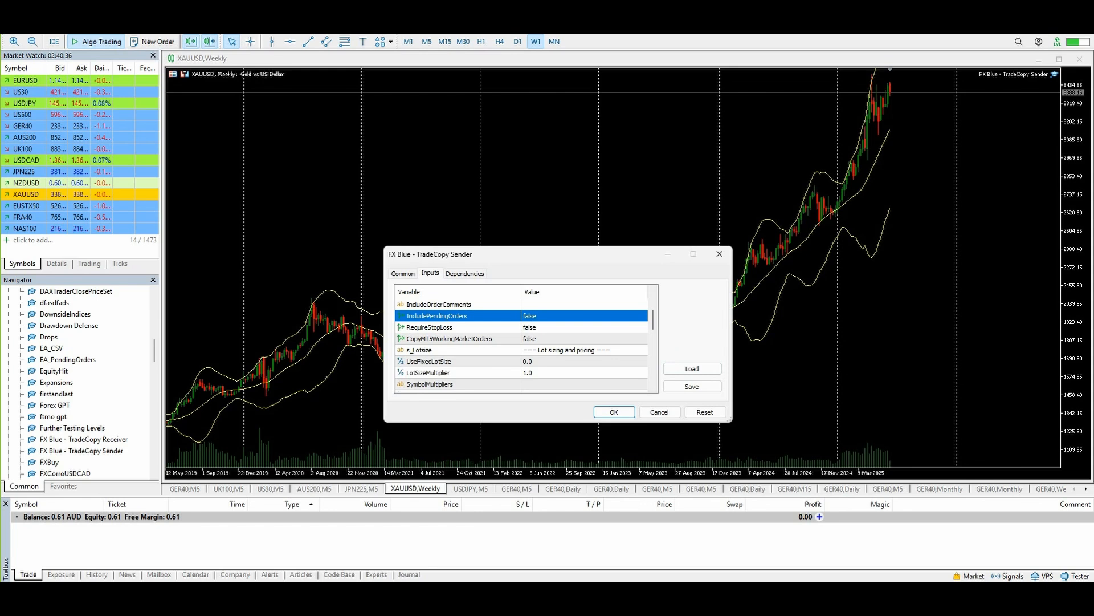
# Examine the sender's lot sizing parameters UseFixedLotSize and LotSizeMultiplier.
pyautogui.click(437, 327)
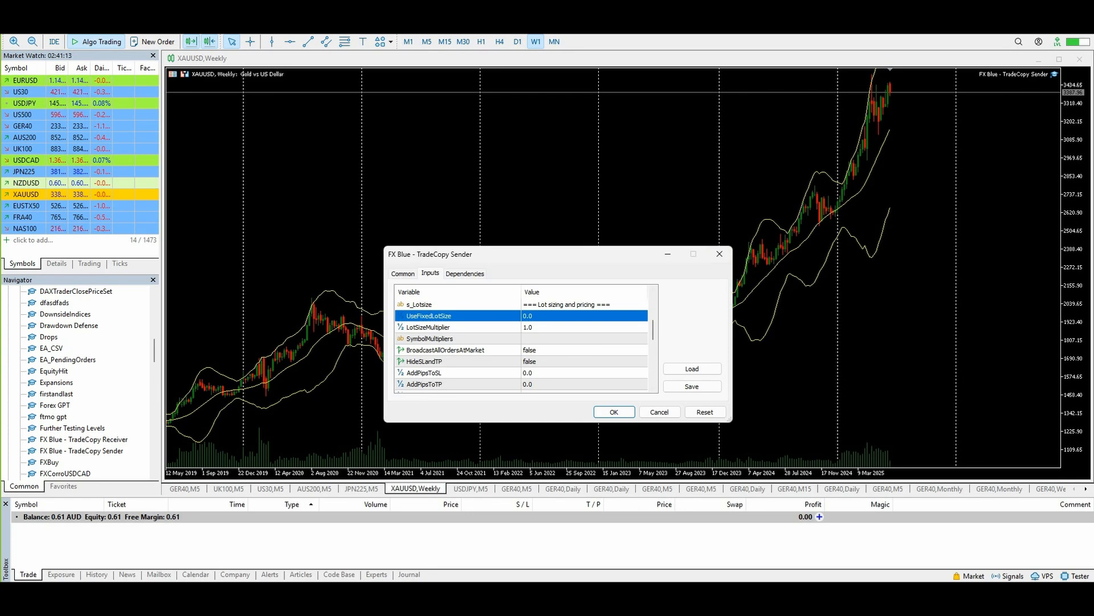
pyautogui.click(456, 327)
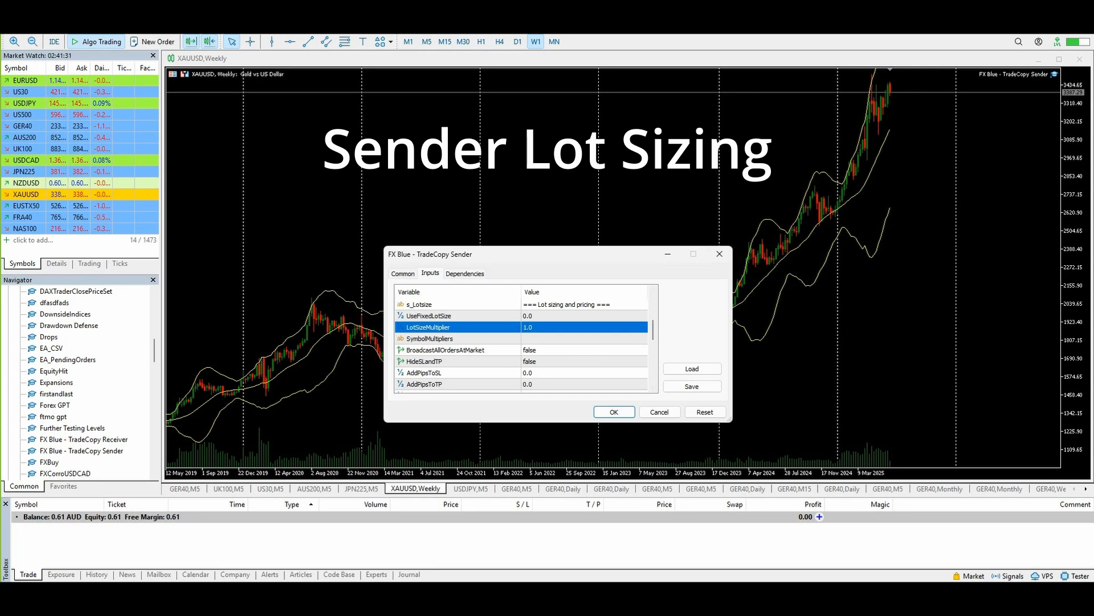
pyautogui.click(456, 316)
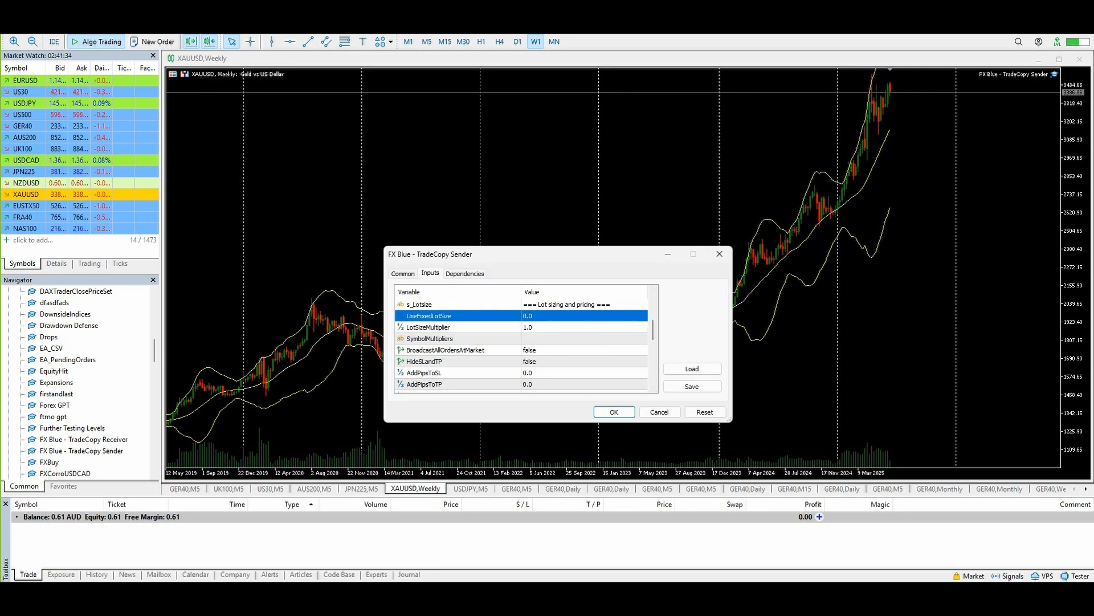
pyautogui.click(456, 327)
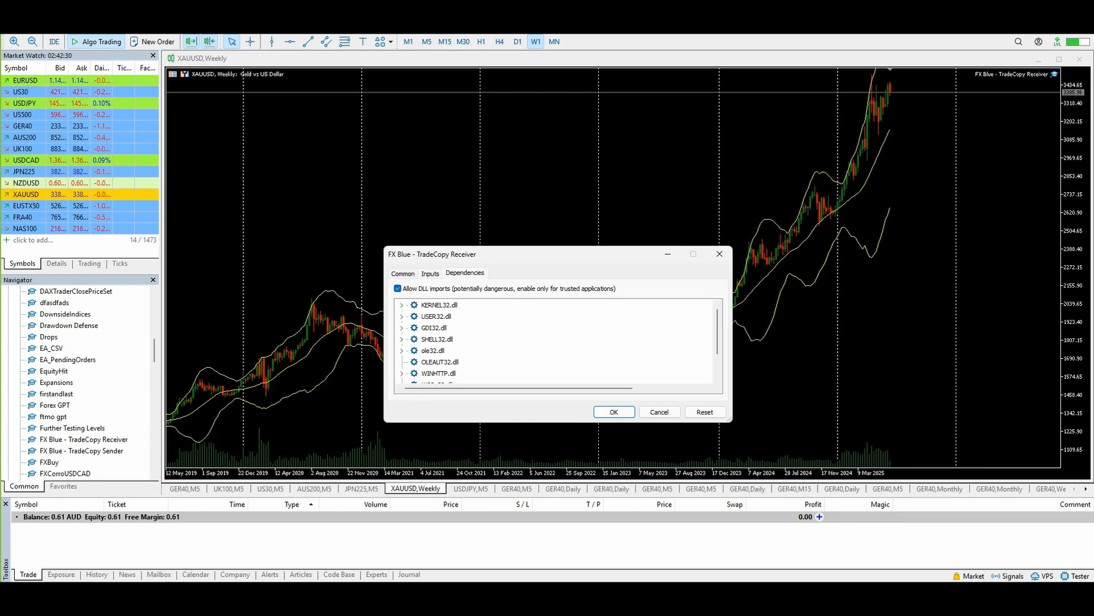
# Examine the receiver's symbol mapping inputs ForexSymbolSuffix and CustomSymbolMappings.
pyautogui.click(430, 274)
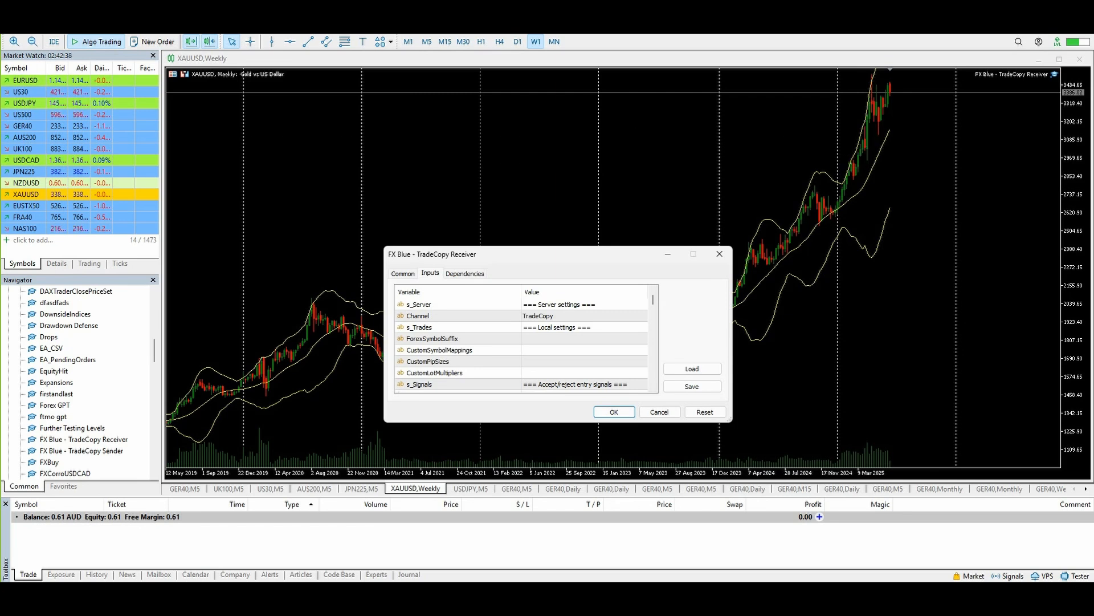
pyautogui.click(433, 339)
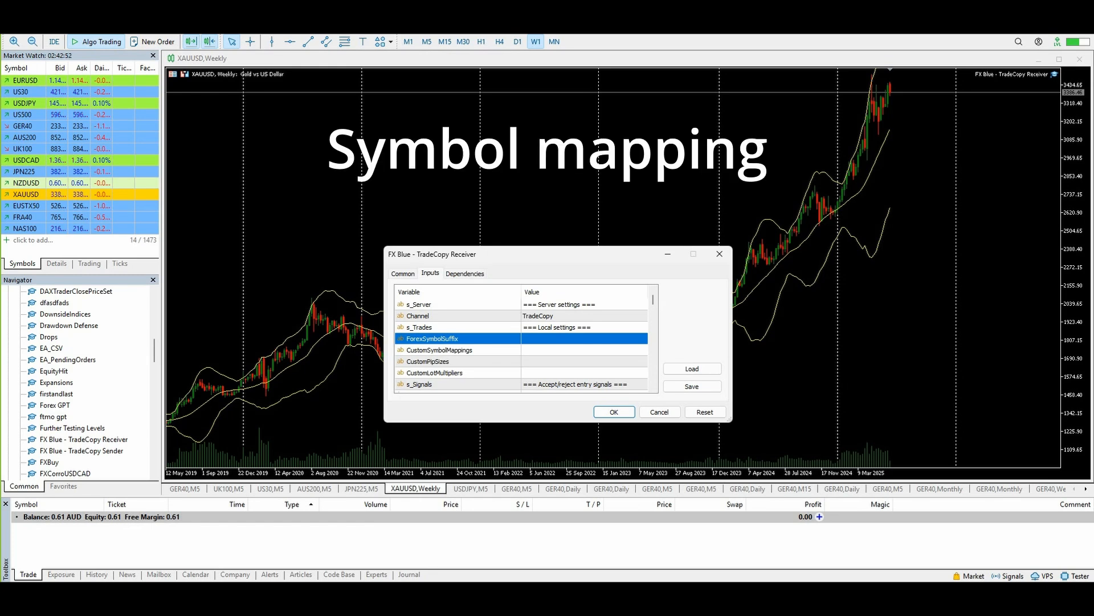
pyautogui.click(439, 350)
pyautogui.click(432, 338)
pyautogui.click(440, 350)
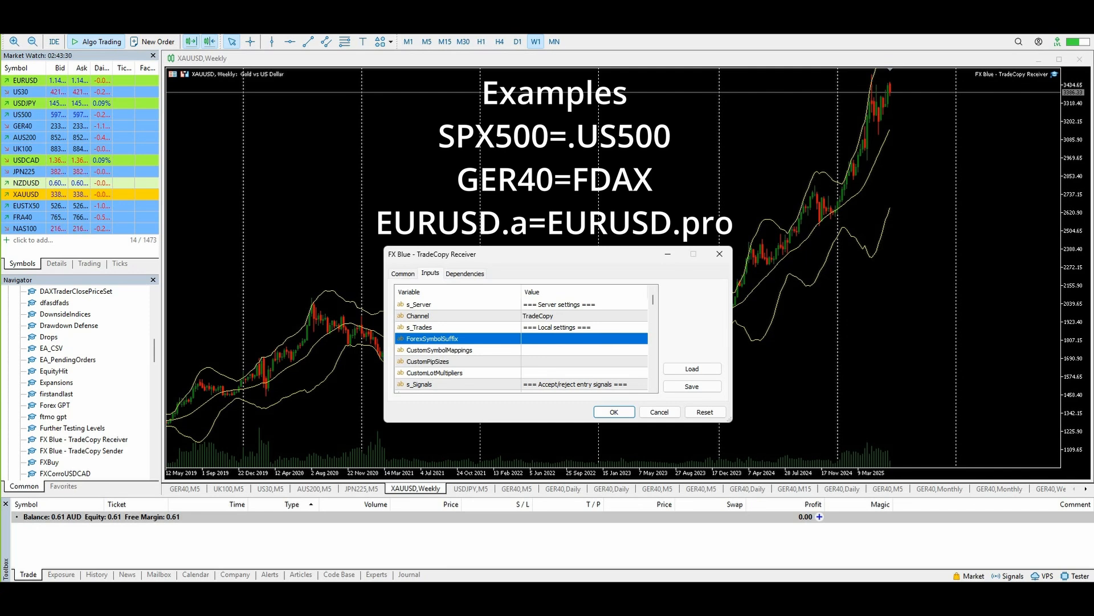
pyautogui.doubleClick(583, 350)
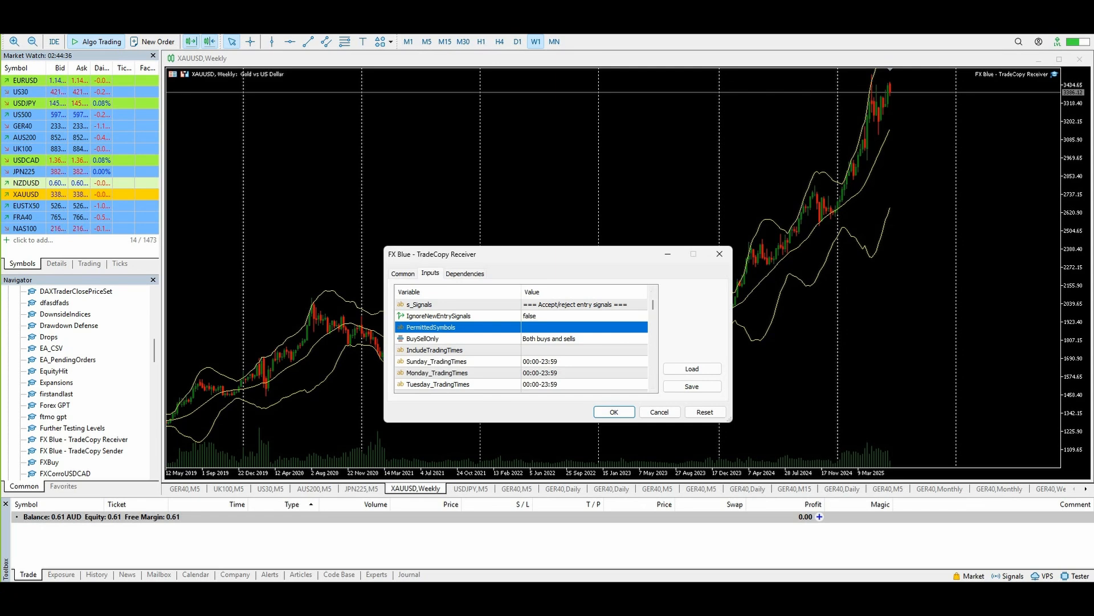
# Browse the receiver's permitted symbols and the daily trading time filters.
pyautogui.press('Down')
pyautogui.press('Down')
pyautogui.press('Down')
pyautogui.press('Down')
pyautogui.press('Down')
pyautogui.press('Down')
pyautogui.press('Down')
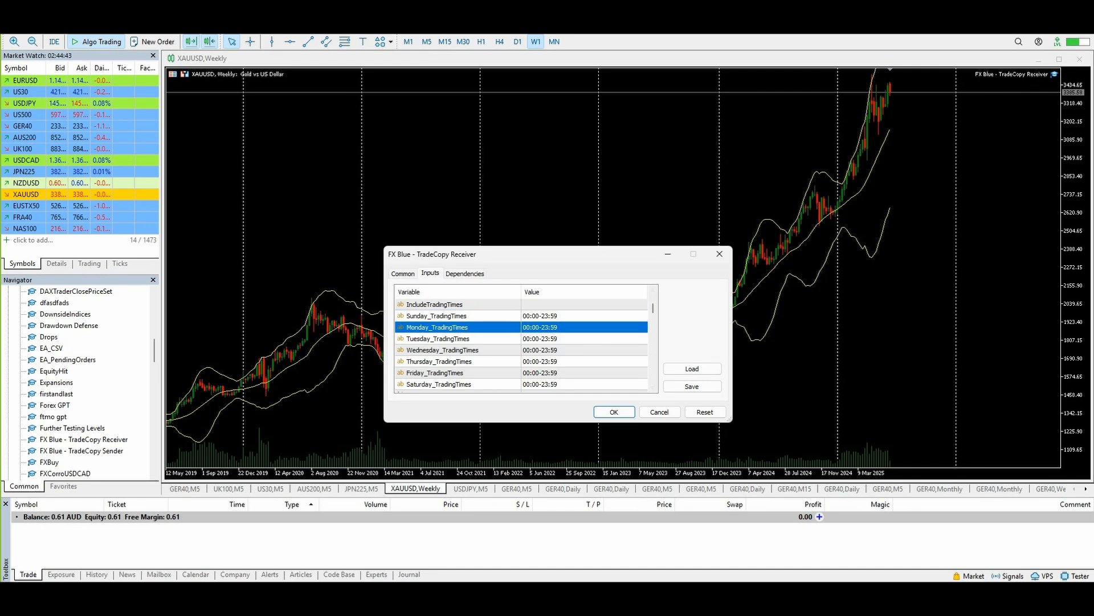
pyautogui.press('Up')
pyautogui.press('Up')
pyautogui.press('Up')
pyautogui.press('Up')
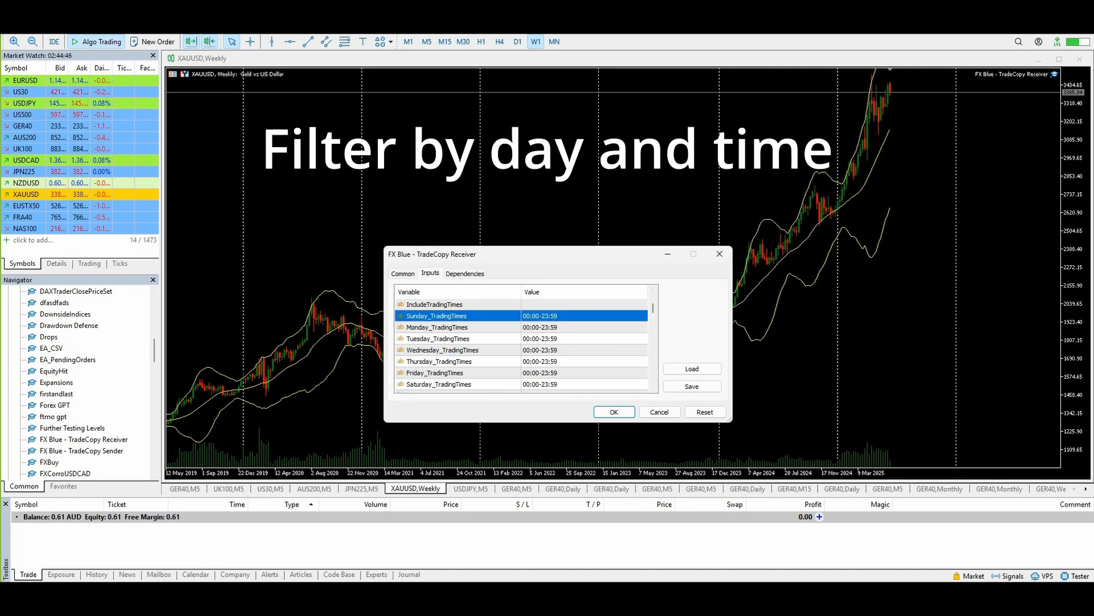
pyautogui.click(443, 350)
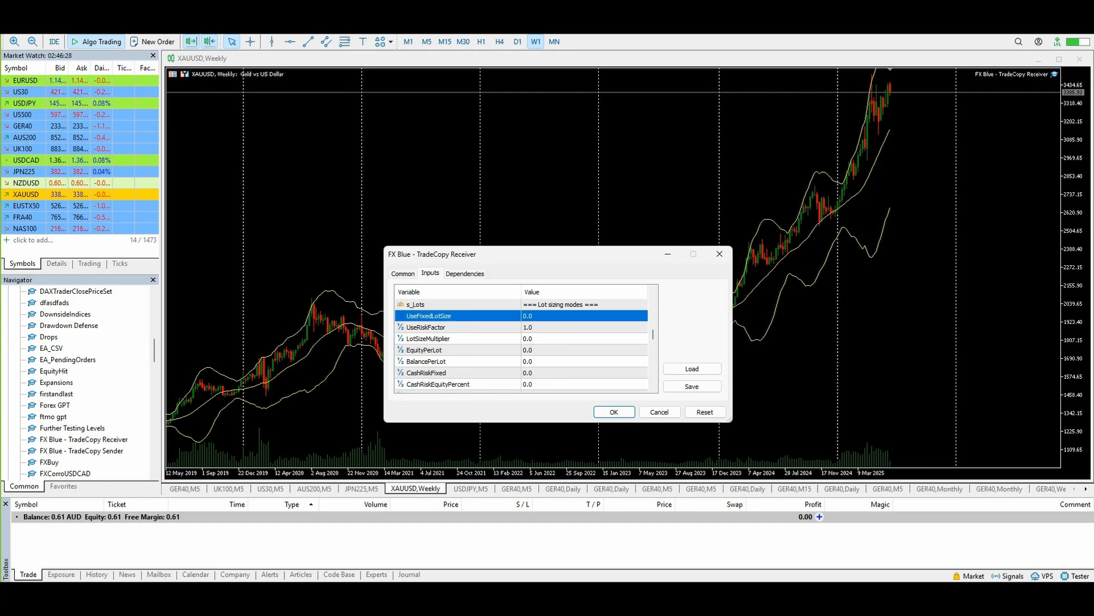
# Try setting the receiver's UseFixedLotSize to 1, then reset it to 0.
pyautogui.doubleClick(530, 316)
pyautogui.write('1')
pyautogui.press('Return')
pyautogui.doubleClick(528, 316)
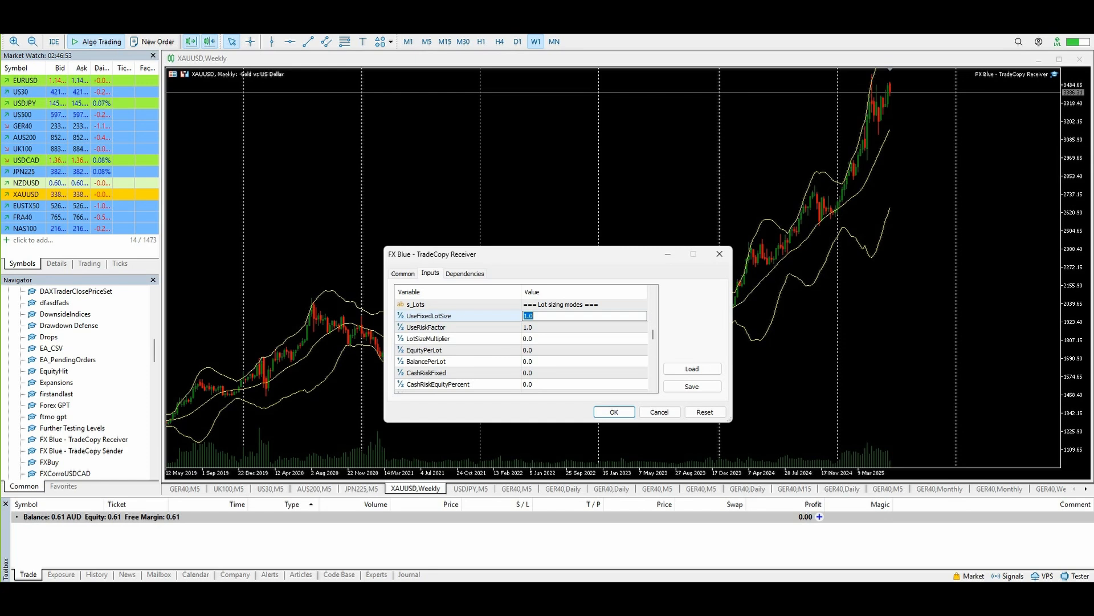
pyautogui.write('0')
pyautogui.press('Return')
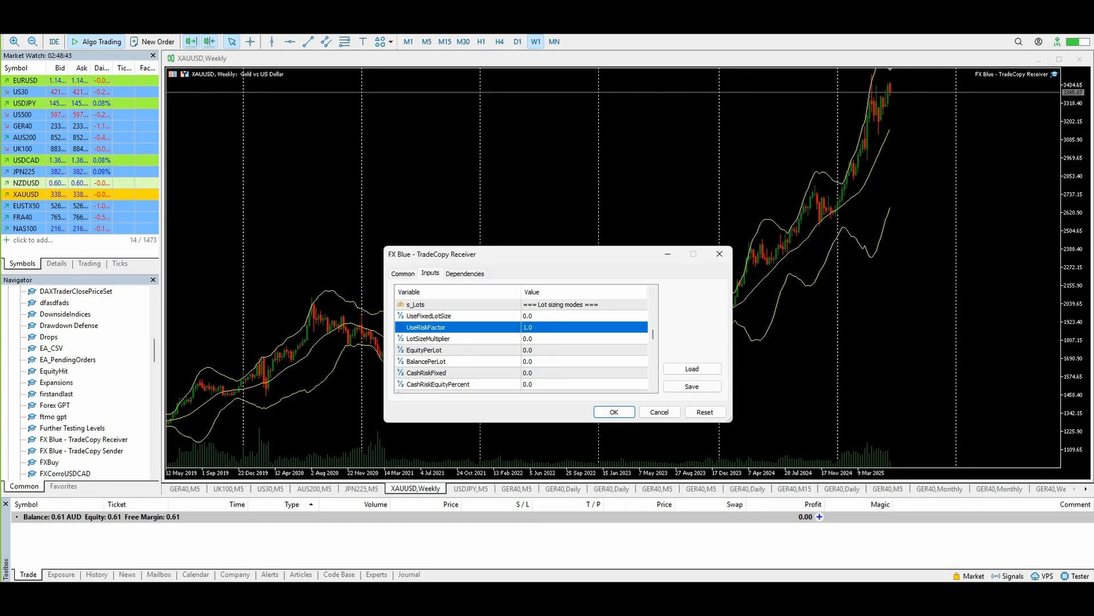
# Try to set the receiver's UseRiskFactor to 0.2.
pyautogui.doubleClick(528, 327)
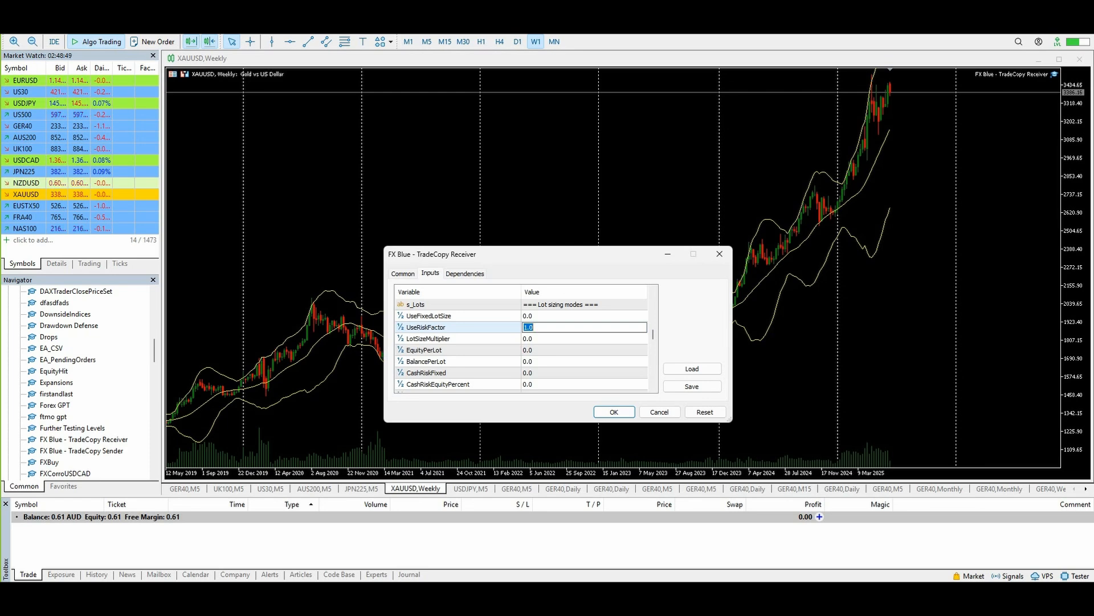
pyautogui.write('0.2')
pyautogui.press('Return')
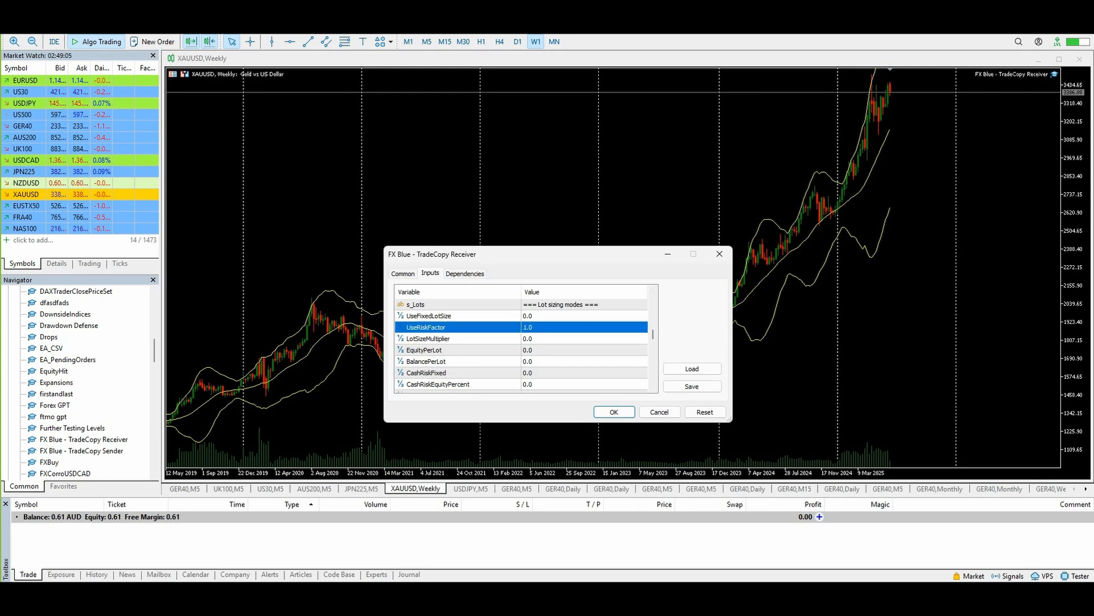
# Inspect the receiver's lot sizing mode parameters UseFixedLotSize and LotSizeMultiplier.
pyautogui.click(427, 338)
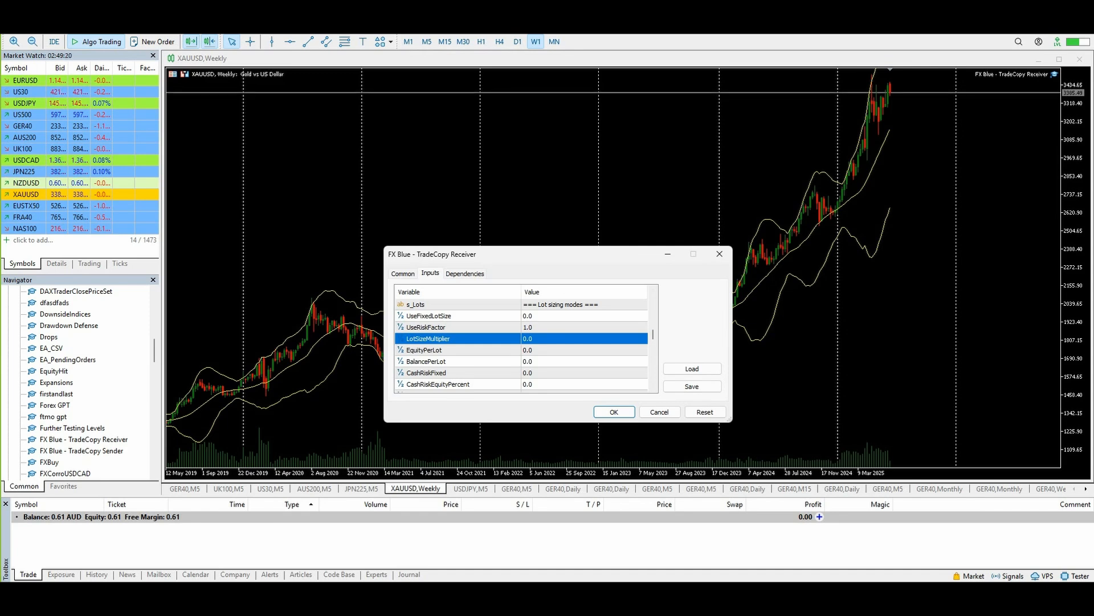
pyautogui.click(450, 316)
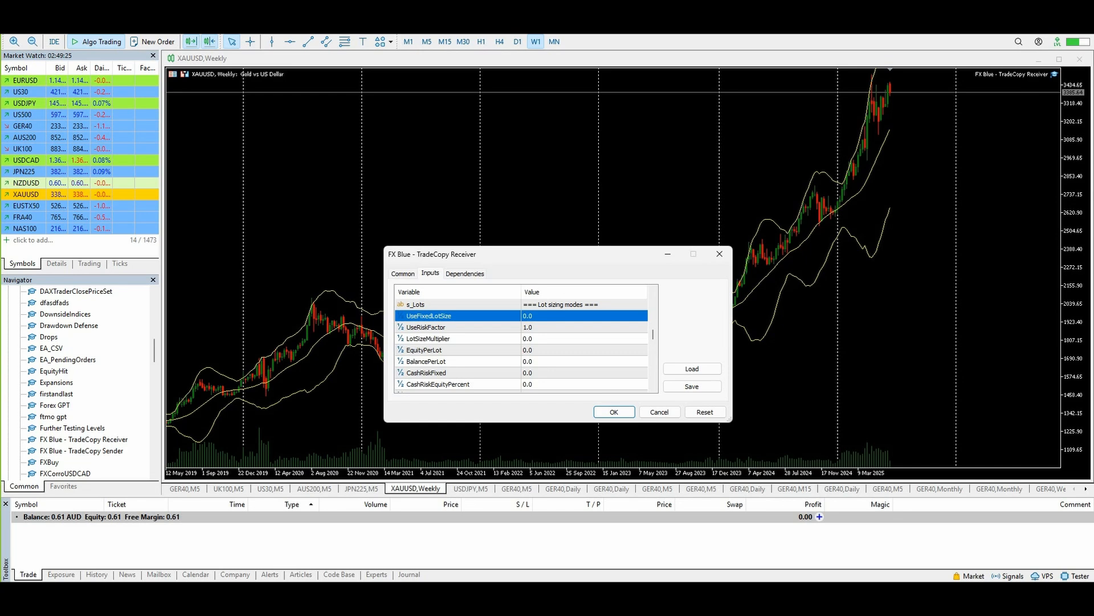
pyautogui.doubleClick(450, 316)
pyautogui.click(450, 316)
pyautogui.click(450, 339)
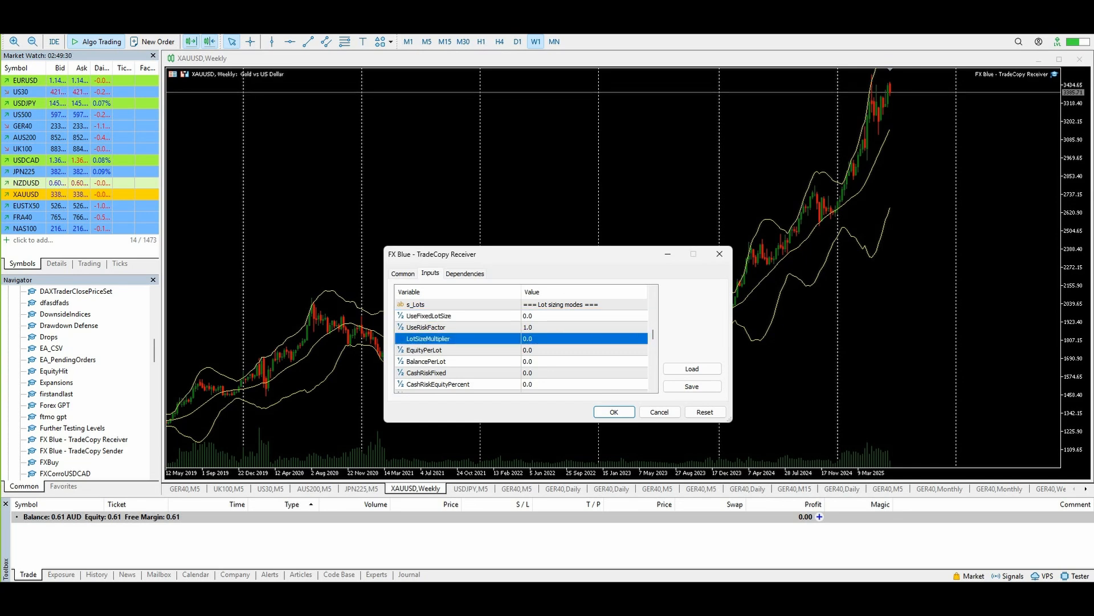
pyautogui.doubleClick(528, 339)
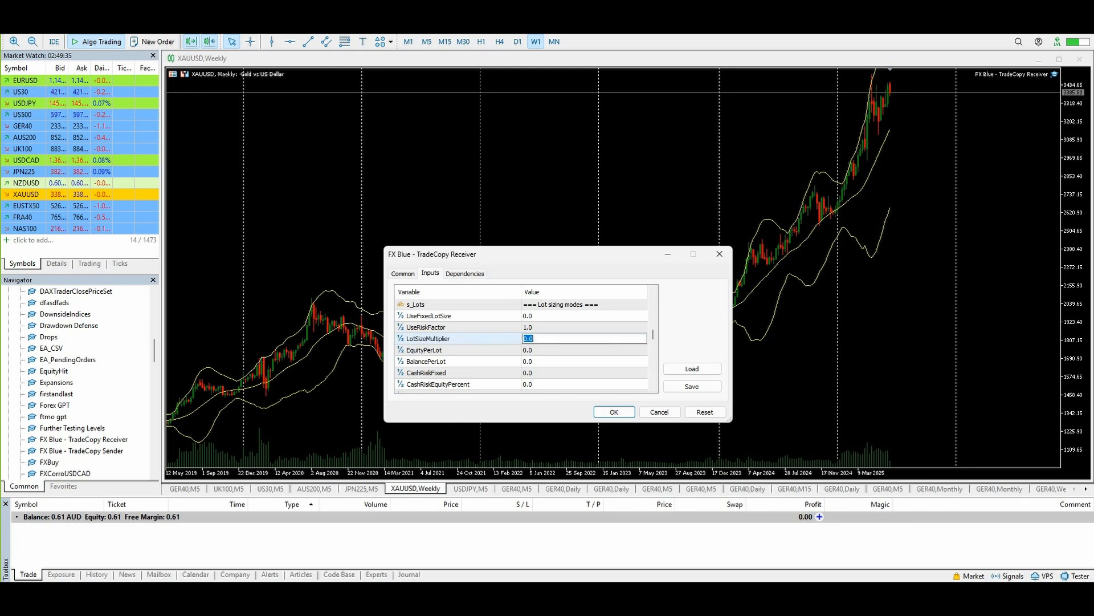
pyautogui.press('Return')
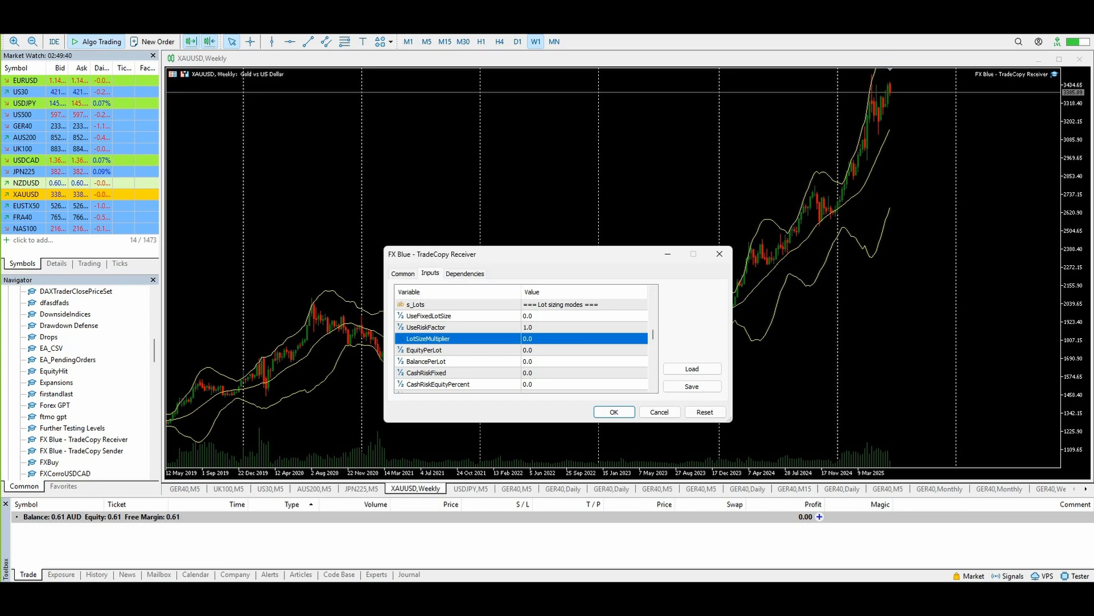
# Set the receiver's MaxLots limit to 10.
pyautogui.doubleClick(529, 339)
pyautogui.write('10')
pyautogui.press('Return')
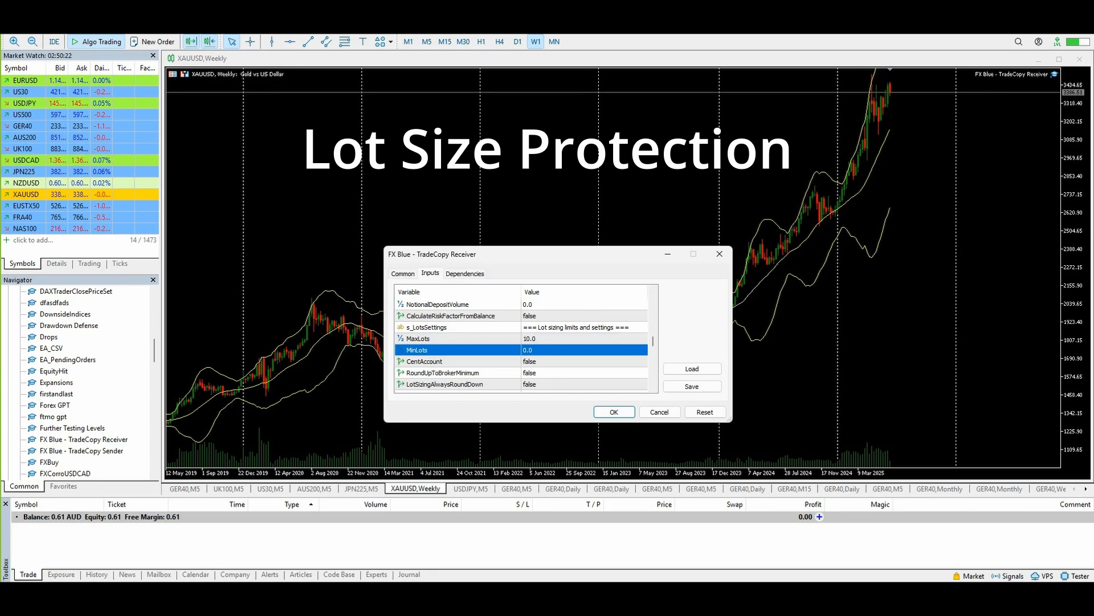
# Set the receiver's MinLots limit to 0.5.
pyautogui.doubleClick(548, 350)
pyautogui.write('.5')
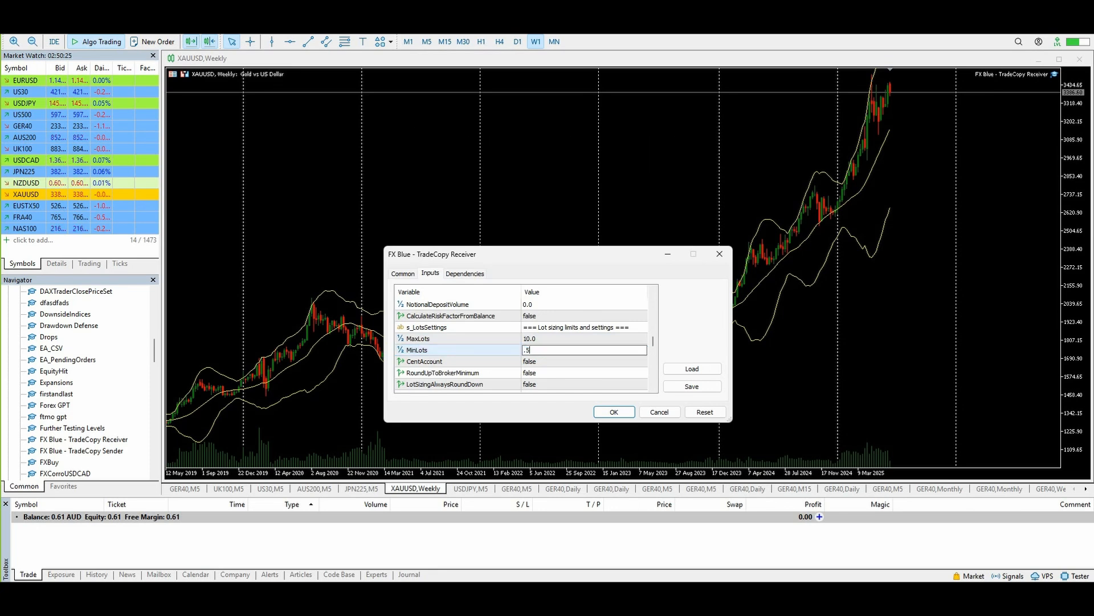
pyautogui.press('Return')
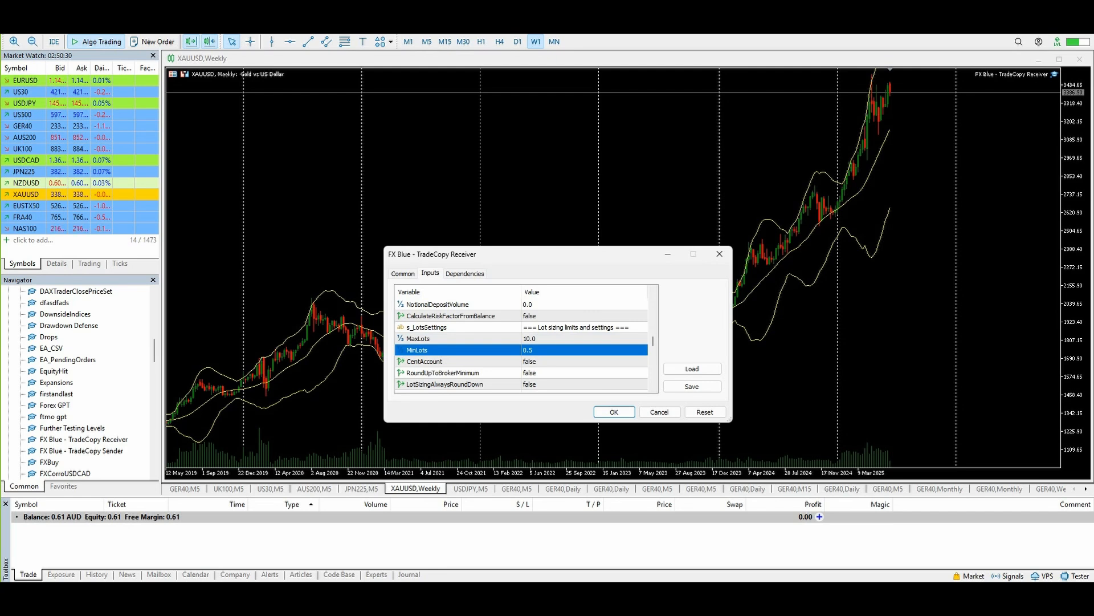
pyautogui.click(418, 338)
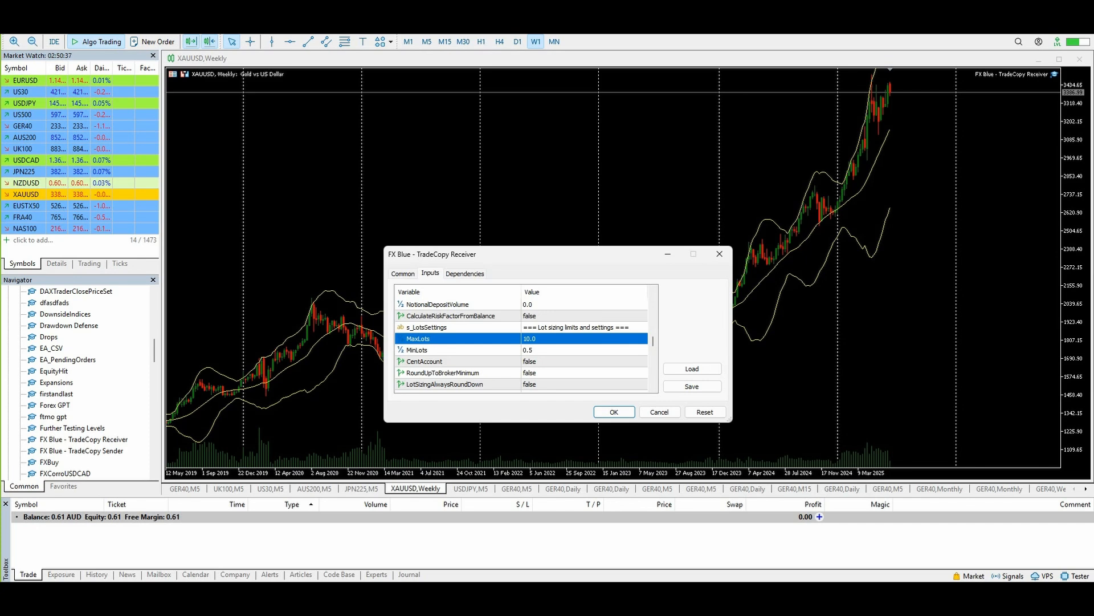
pyautogui.doubleClick(530, 338)
pyautogui.click(418, 339)
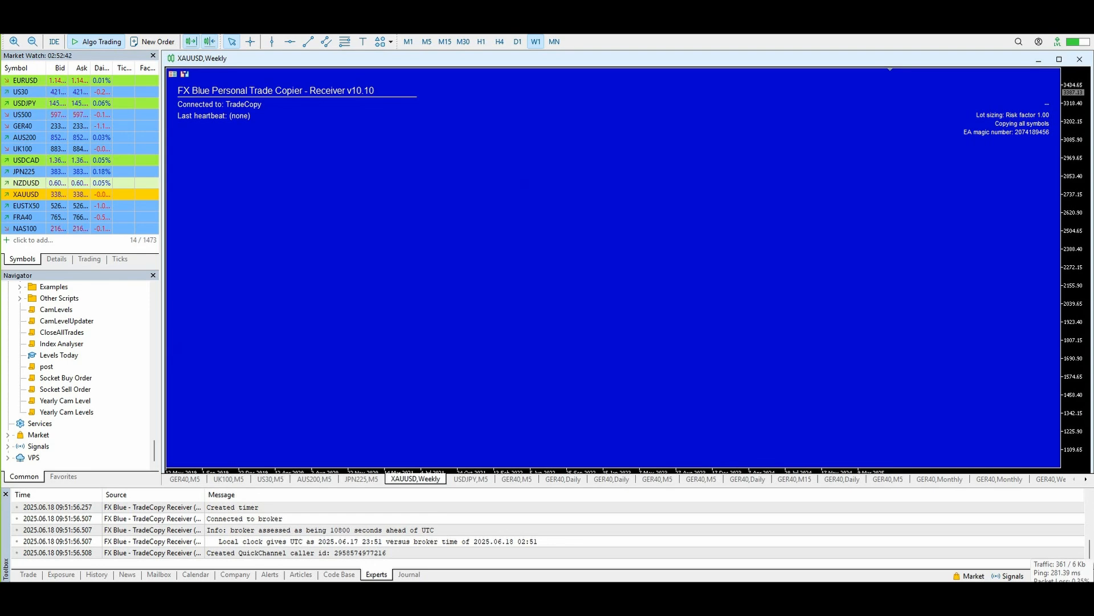
# Open and close the connection server list from the status bar indicator.
pyautogui.click(1065, 585)
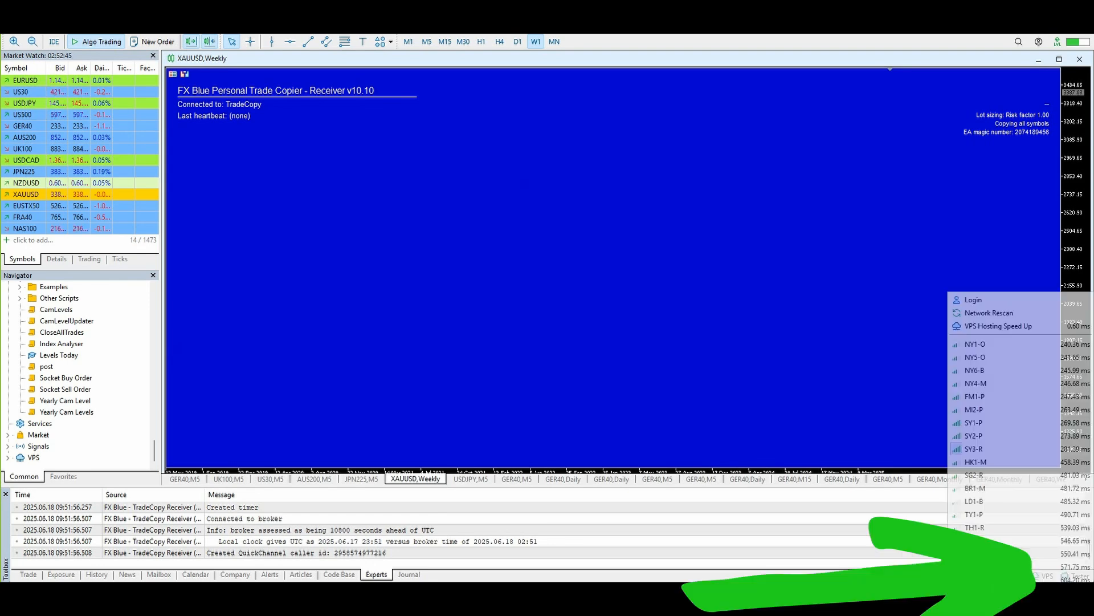
pyautogui.click(1065, 585)
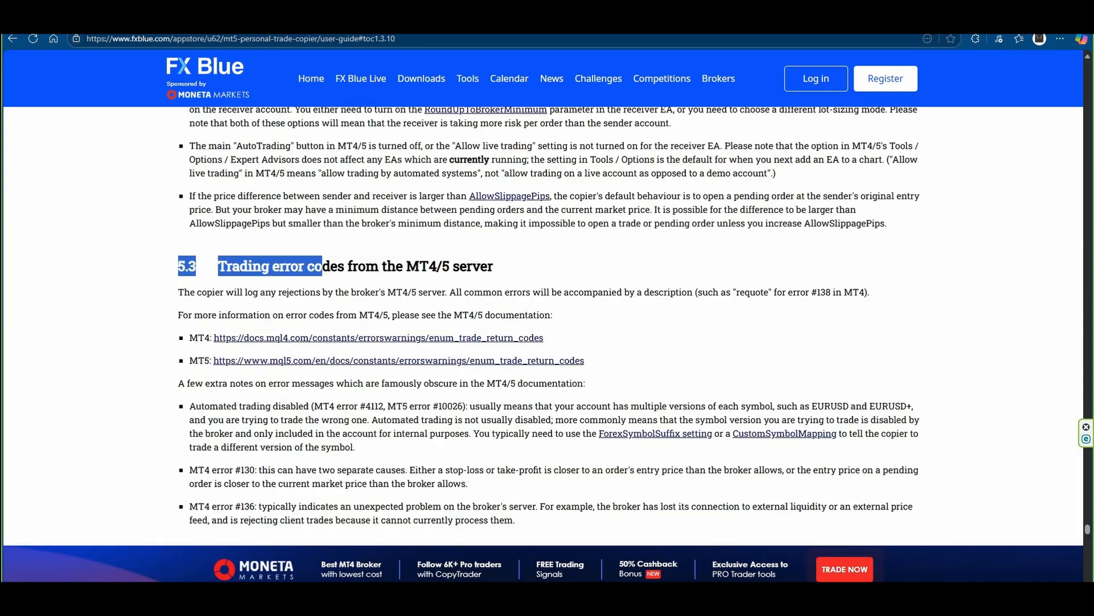
# Open the MT5 trade return codes documentation from the trade copier user guide's error codes section.
pyautogui.click(323, 267)
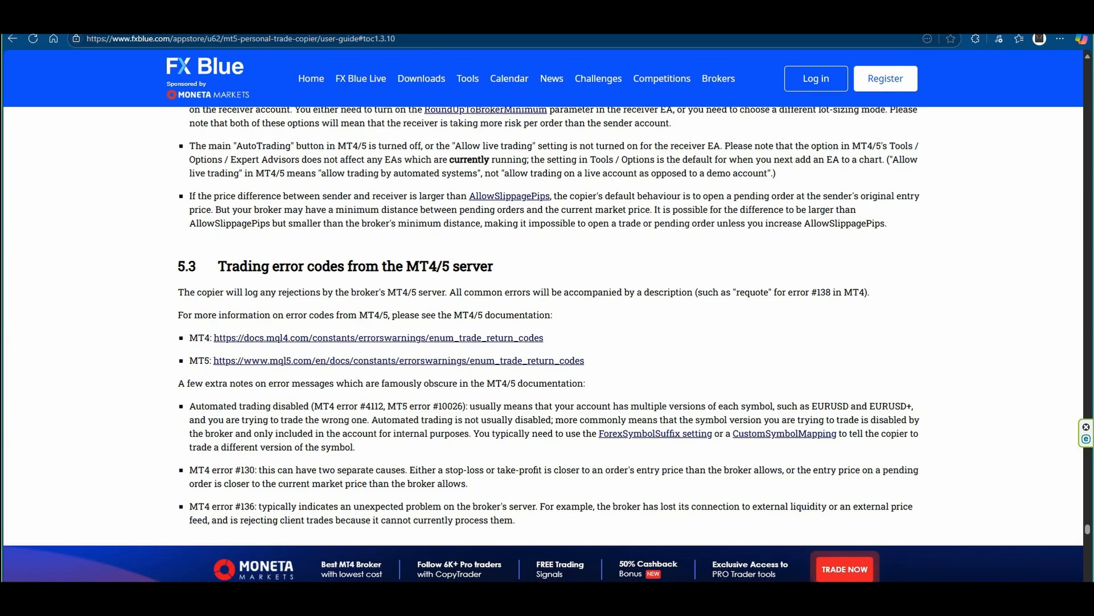
pyautogui.doubleClick(421, 266)
pyautogui.click(421, 266)
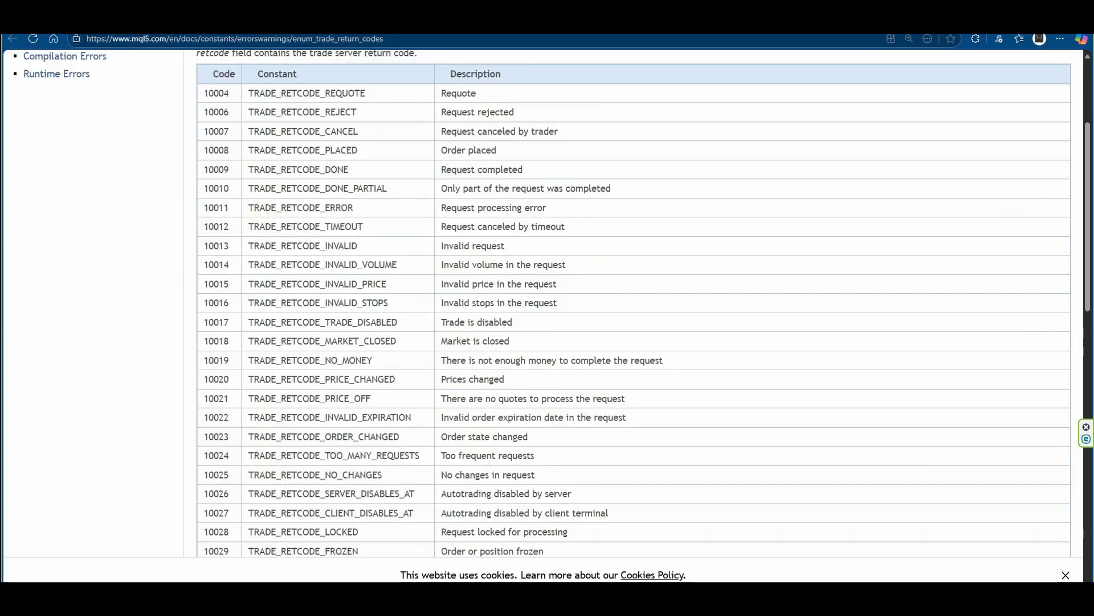
# Examine the trade server return codes table, highlighting the description of code 10039.
pyautogui.doubleClick(216, 94)
pyautogui.click(217, 94)
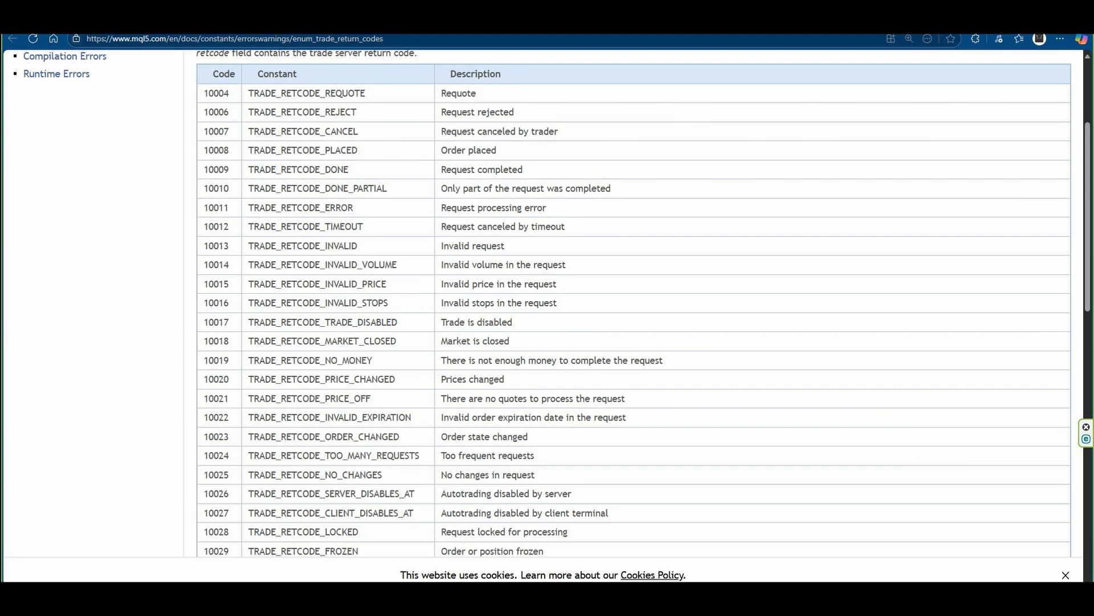
pyautogui.scroll(-7, 644, 305)
pyautogui.moveTo(447, 324); pyautogui.dragTo(569, 368)
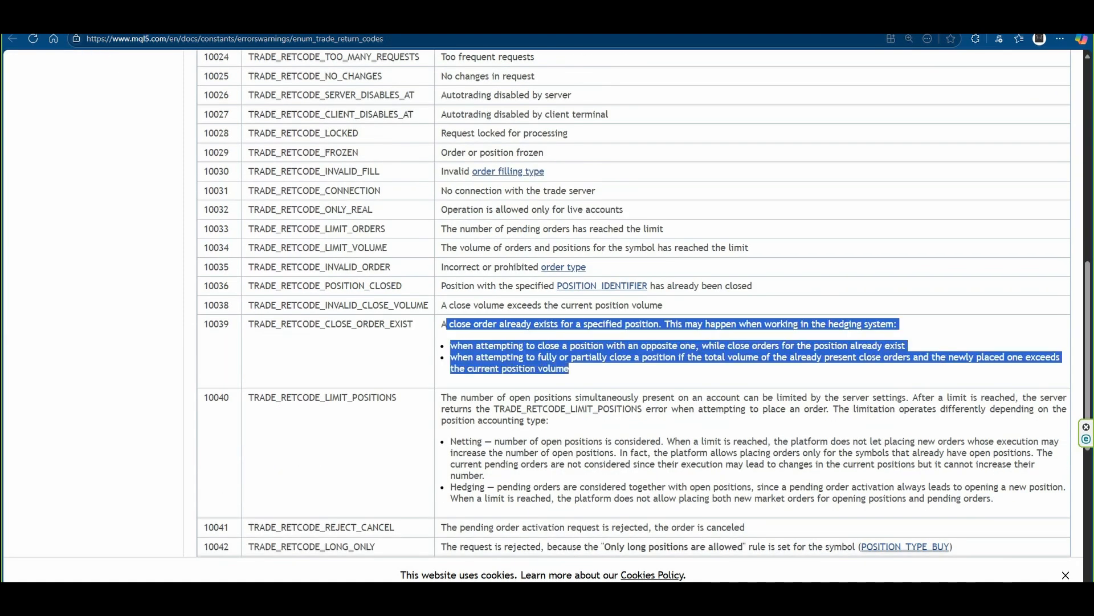
# Highlight the description of return code 10031, no connection with the trade server, in the codes table.
pyautogui.click(855, 371)
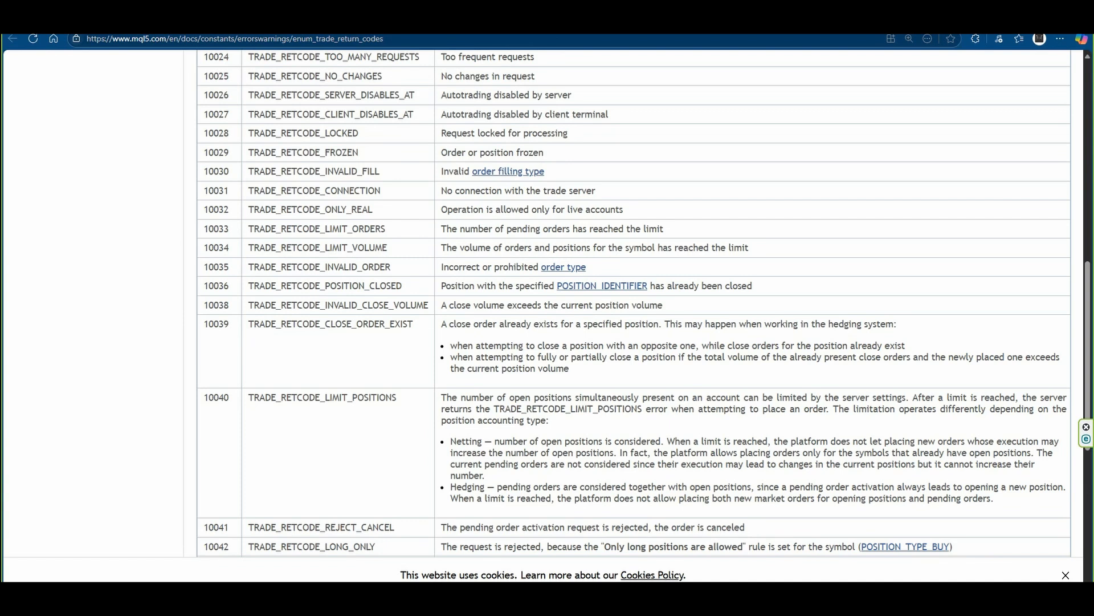
pyautogui.moveTo(204, 191); pyautogui.dragTo(229, 191)
pyautogui.moveTo(442, 191); pyautogui.dragTo(595, 191)
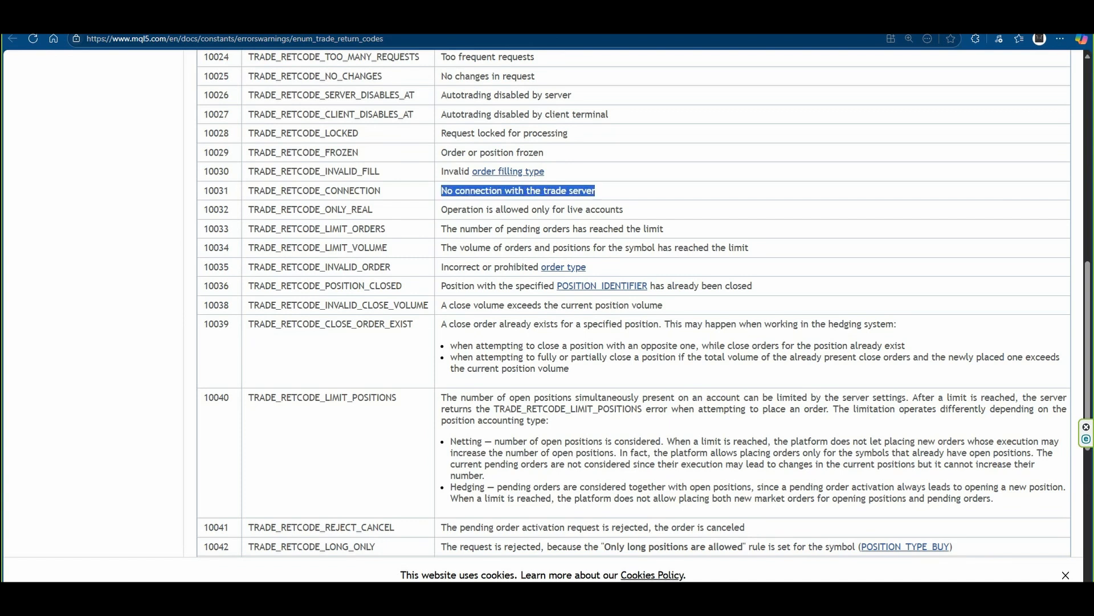
pyautogui.click(597, 191)
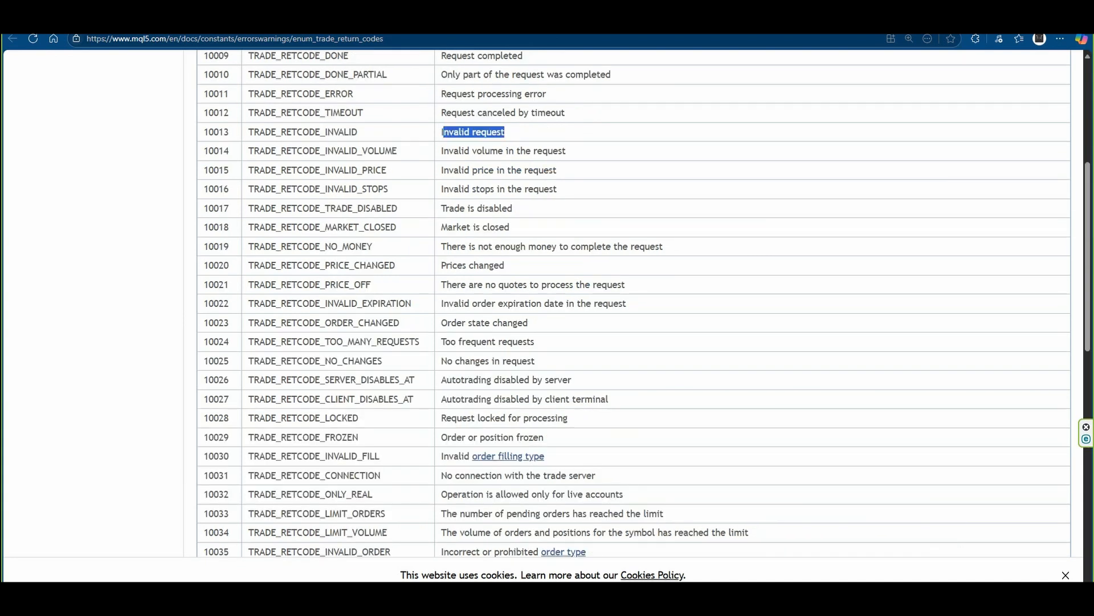
# Examine the invalid request and invalid volume return codes 10013 and 10014 in the table, highlighting their descriptions.
pyautogui.moveTo(441, 132); pyautogui.dragTo(441, 133)
pyautogui.click(441, 132)
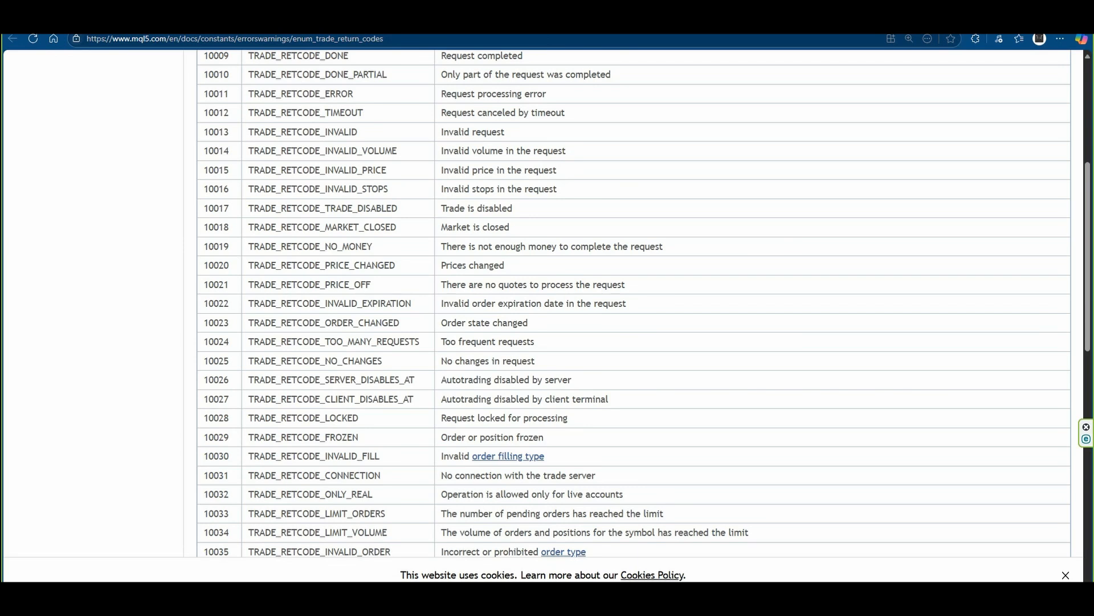
pyautogui.scroll(-5, 633, 302)
pyautogui.scroll(6, 632, 302)
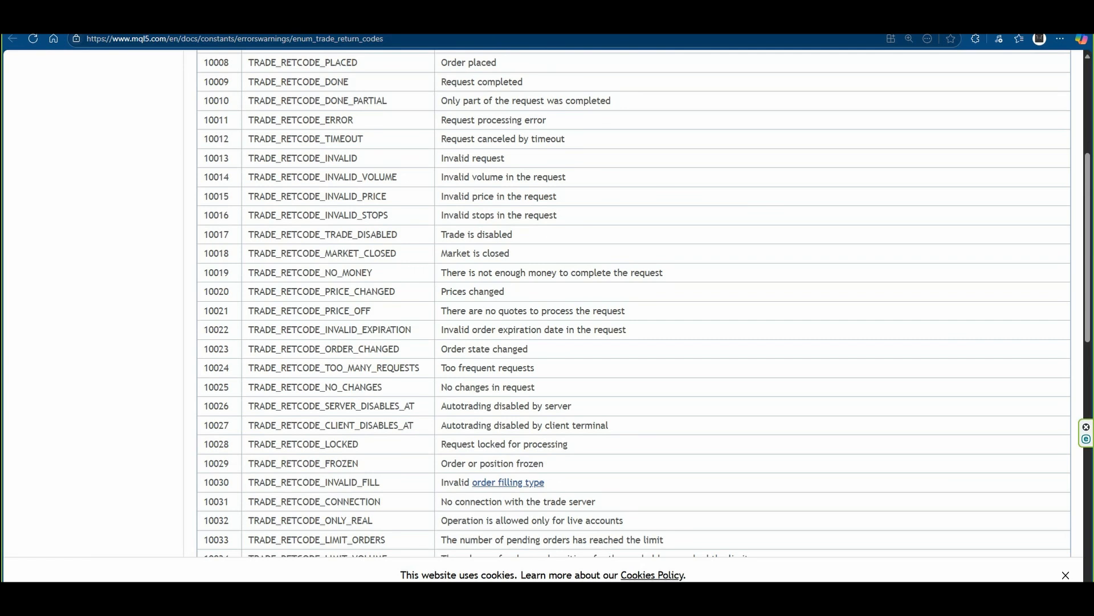
pyautogui.moveTo(567, 177); pyautogui.dragTo(542, 177)
pyautogui.click(566, 178)
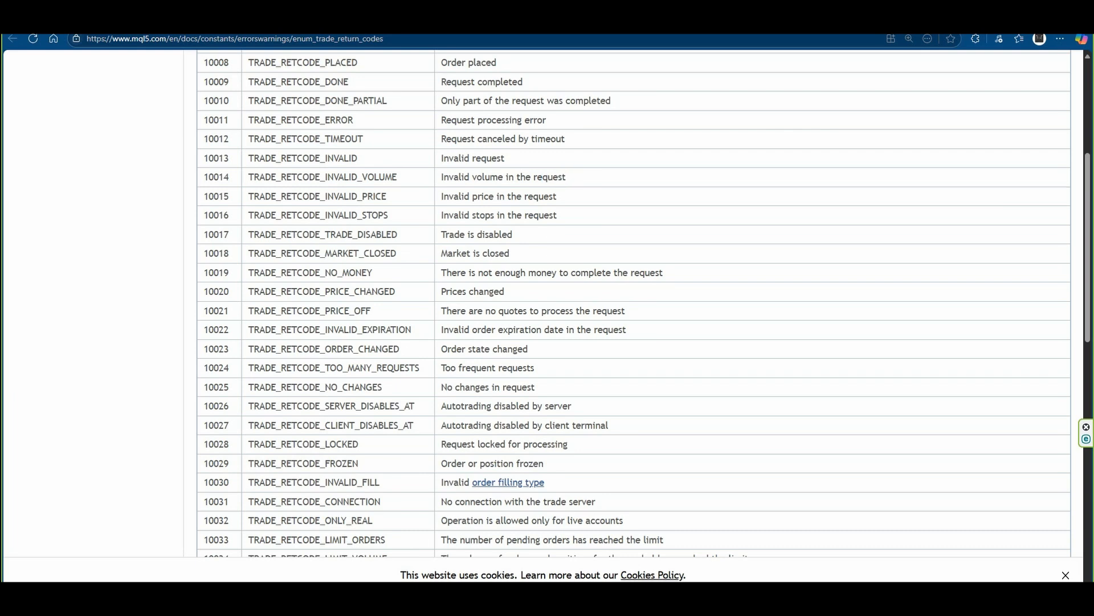